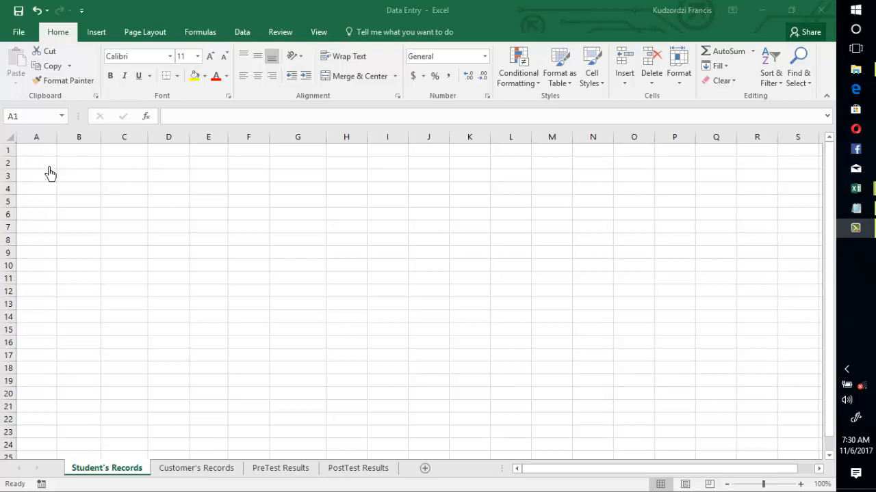
# Enter the headers "Students ID" in A1 and "Students Name" in B1 of the Student's Records sheet.
pyautogui.click(35, 156)
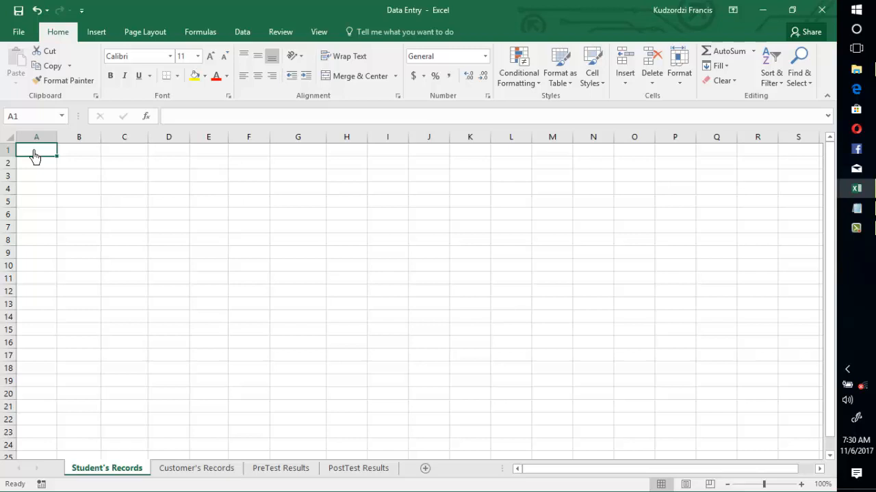
pyautogui.write('St')
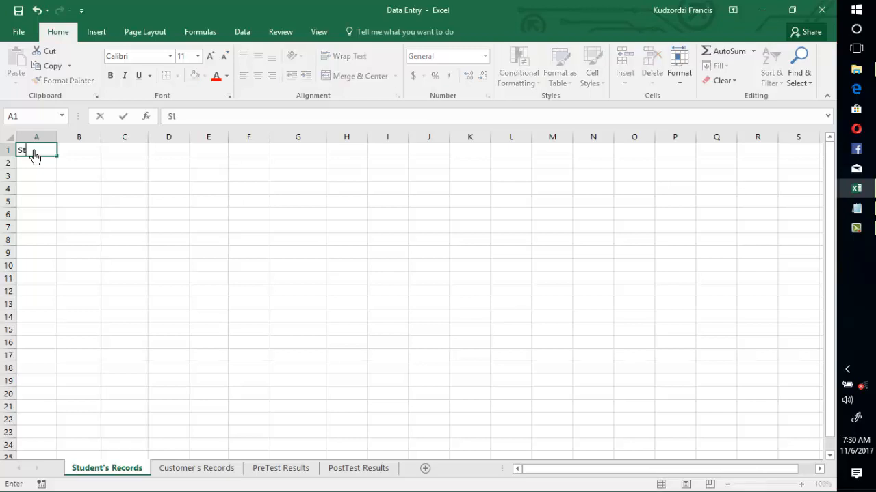
pyautogui.write('udents ID')
pyautogui.press('Tab')
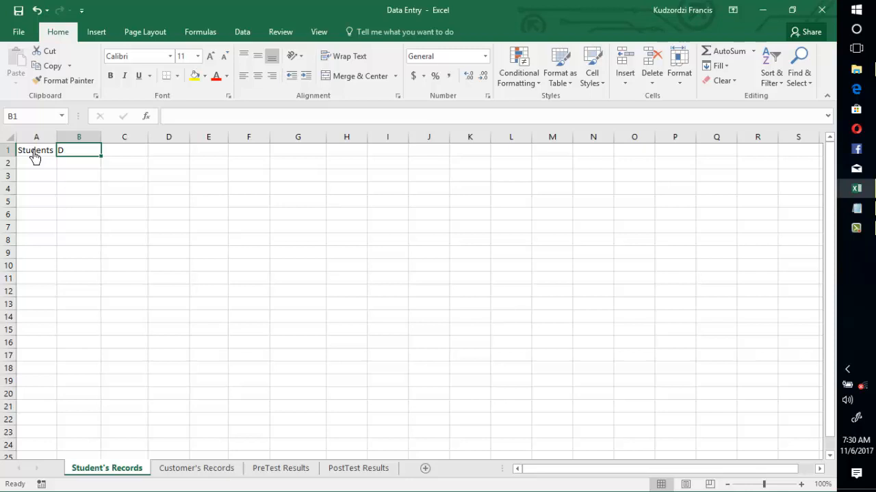
pyautogui.write('Studen')
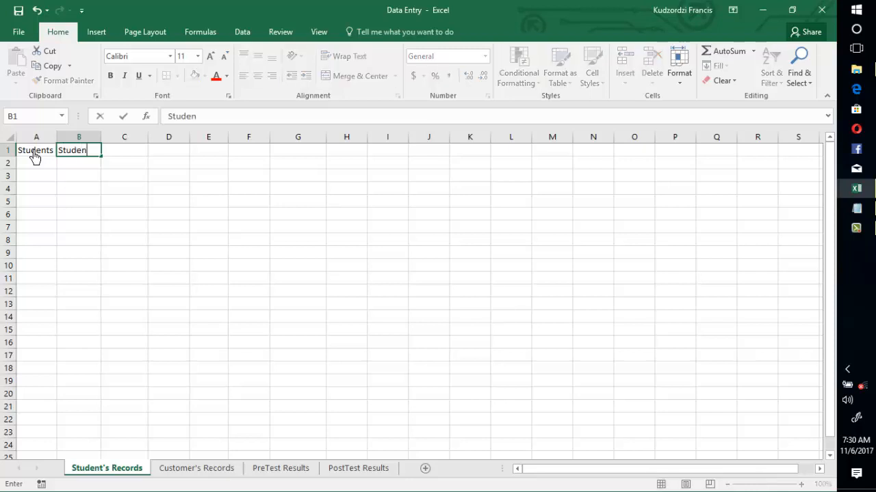
pyautogui.write('ts Name')
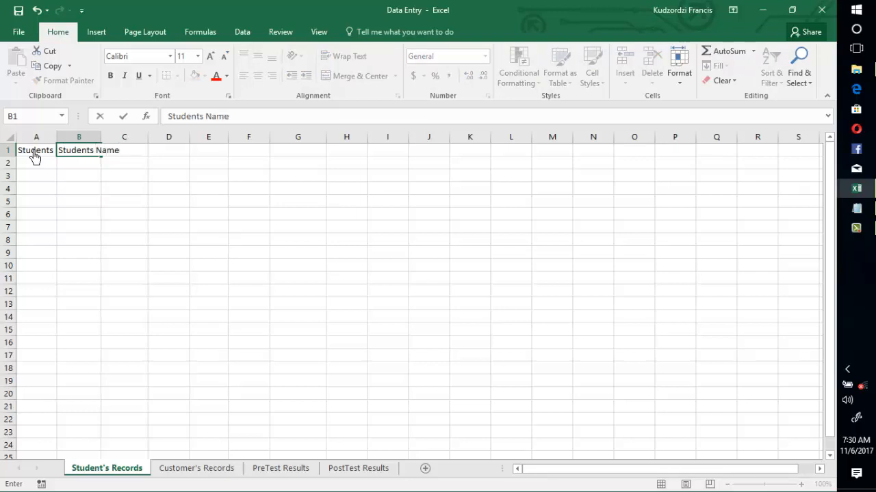
pyautogui.press('Tab')
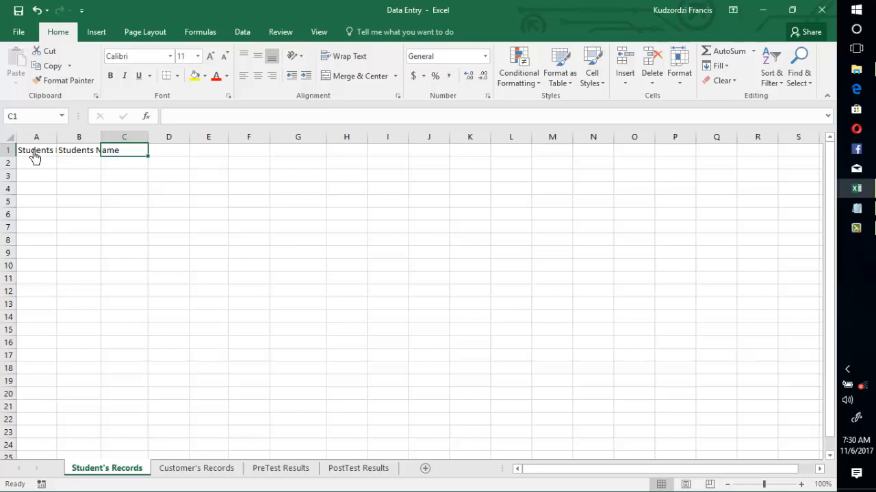
# Add the headers "Test Score 1" in C1 and "Test Score 2" in D1.
pyautogui.write('Te')
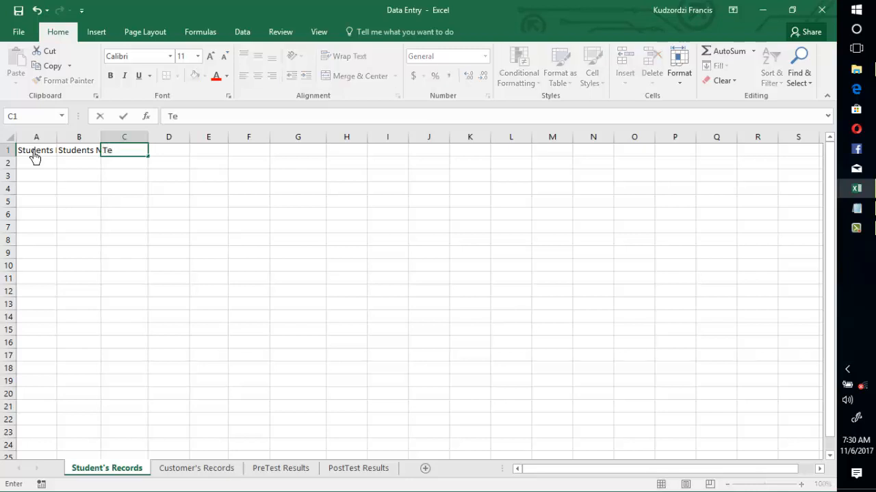
pyautogui.write('st Score 1')
pyautogui.press('Tab')
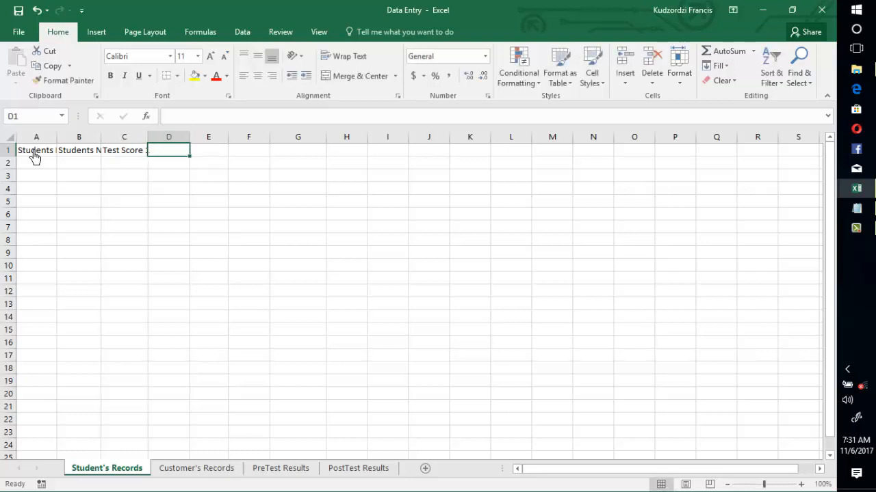
pyautogui.write('Te')
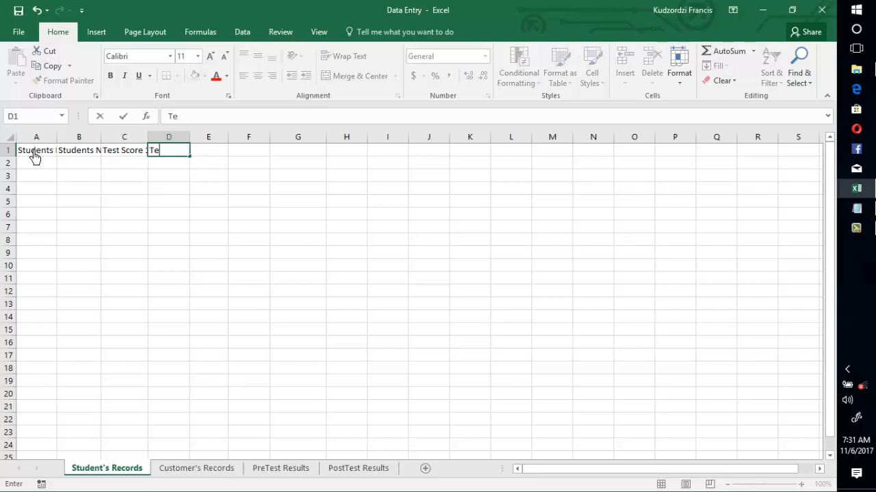
pyautogui.write('st Score 2')
pyautogui.press('Tab')
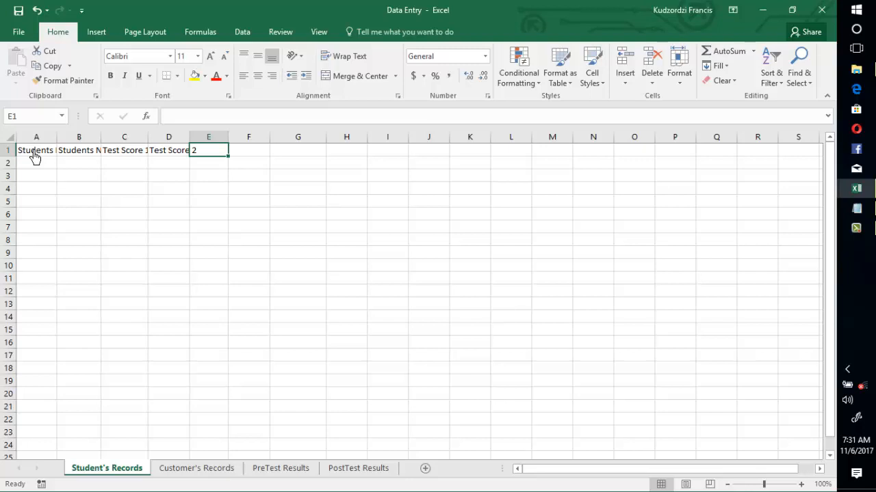
# Add the headers "30% of TS1" in E1 and "70% of TS2" in F1.
pyautogui.write('30')
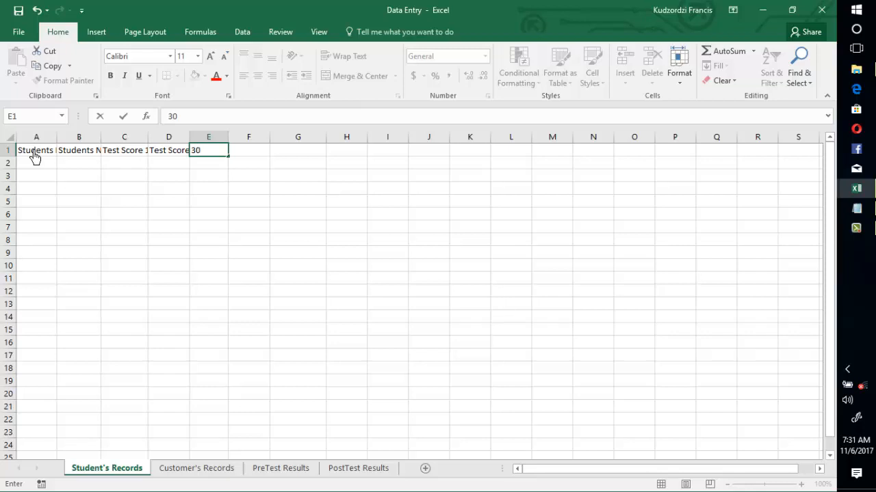
pyautogui.write('% of TS1')
pyautogui.press('Tab')
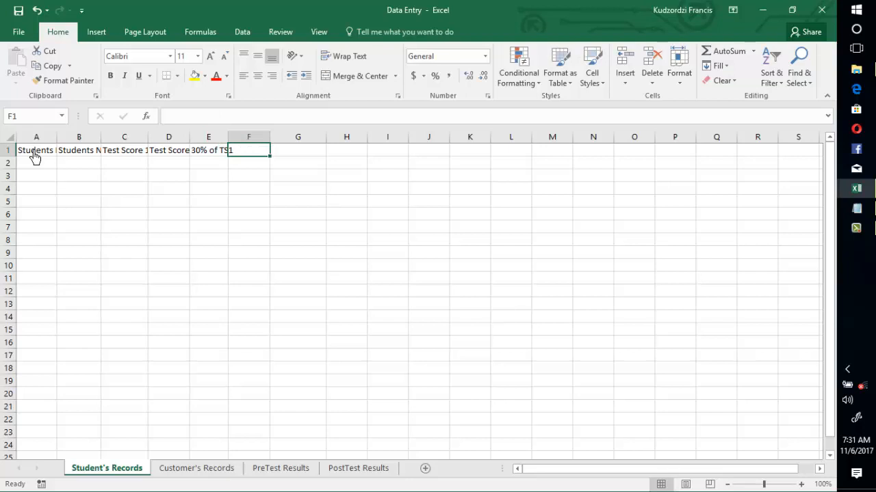
pyautogui.write('&')
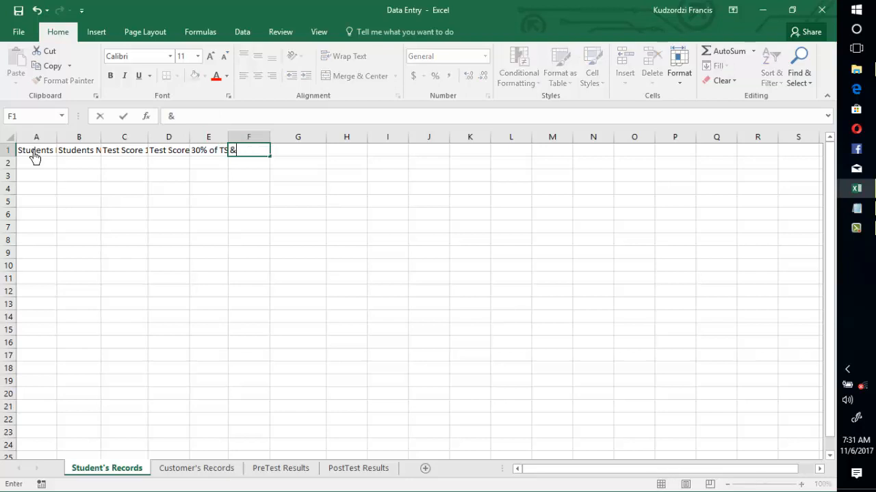
pyautogui.press('BackSpace')
pyautogui.write('70% of TS@')
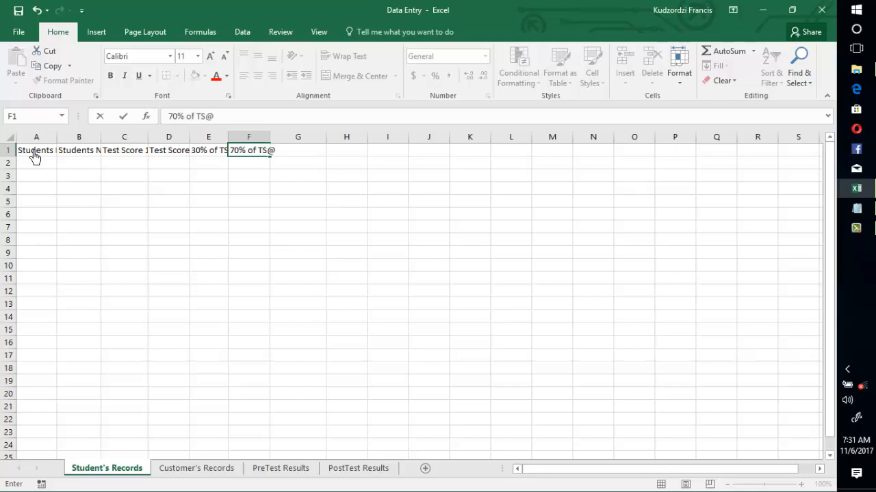
pyautogui.press('BackSpace')
pyautogui.write('2')
pyautogui.press('Return')
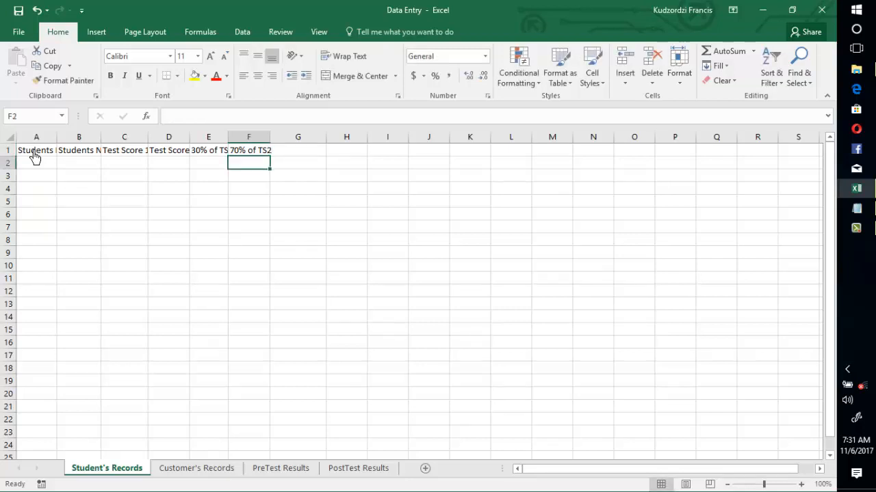
# Enter the header "Grade" in cell G1.
pyautogui.click(299, 155)
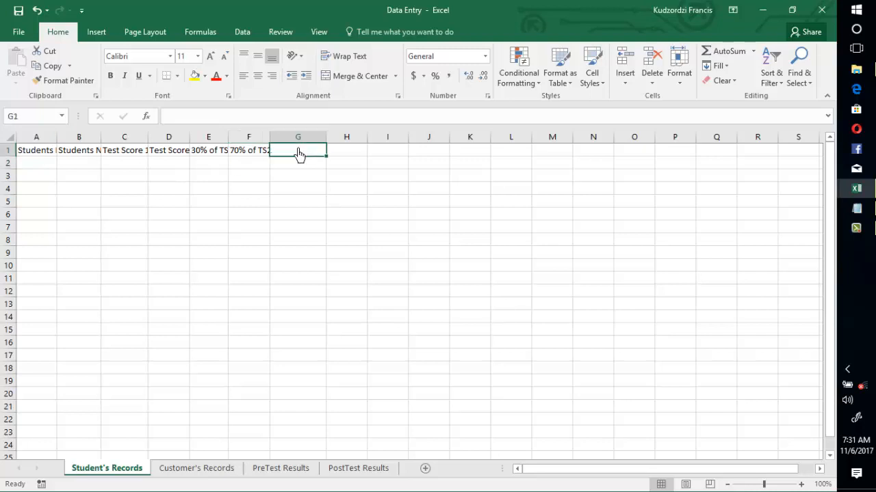
pyautogui.write('Grad')
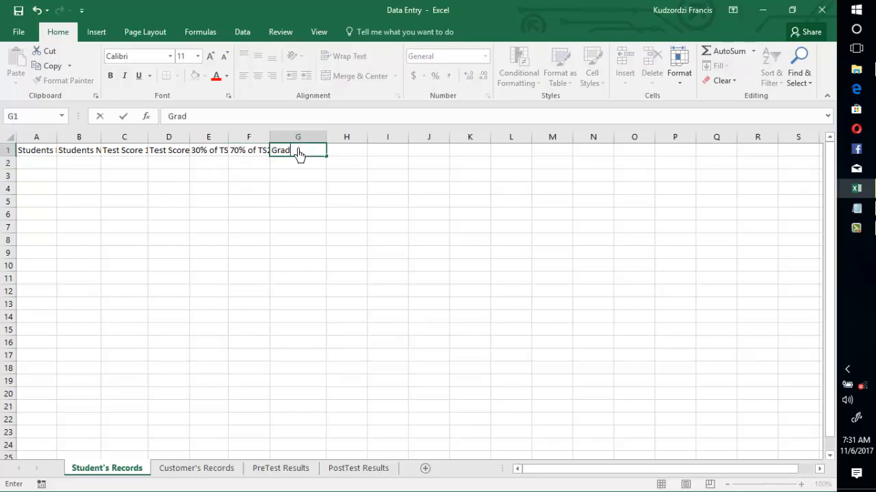
pyautogui.write('e')
pyautogui.press('Return')
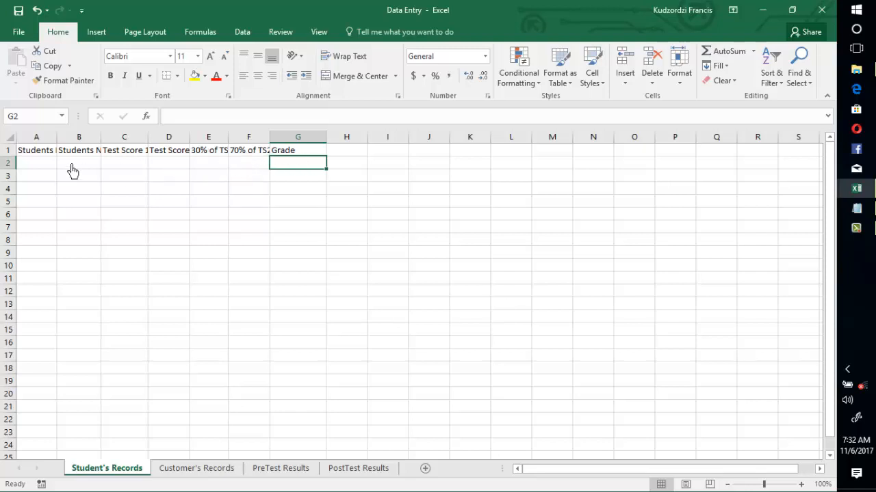
# Set the width of column A, which holds the Students ID header, to 15.
pyautogui.click(39, 170)
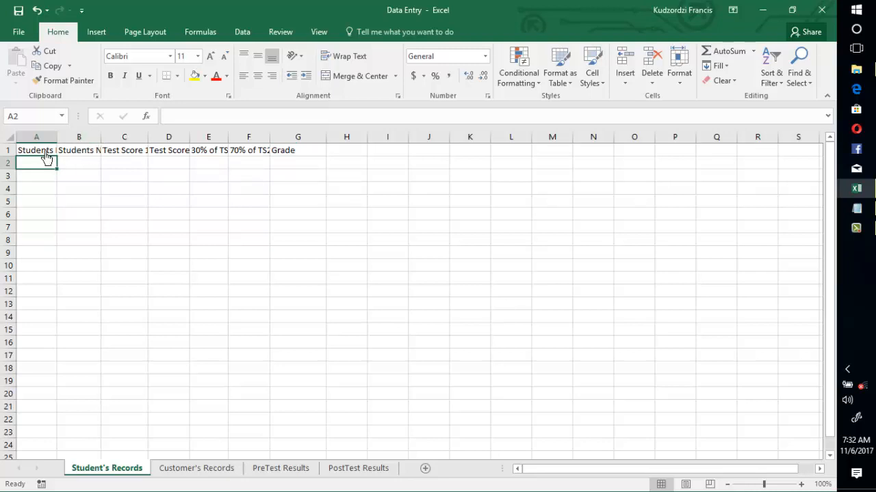
pyautogui.click(51, 152)
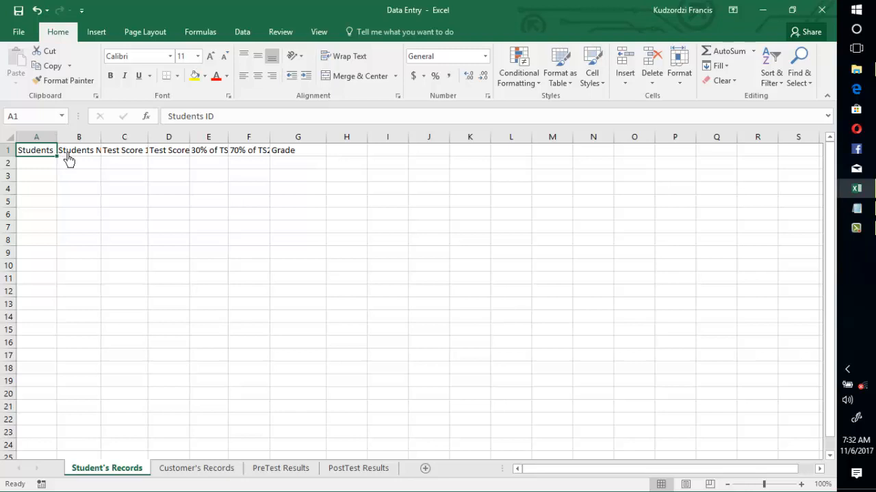
pyautogui.click(36, 139)
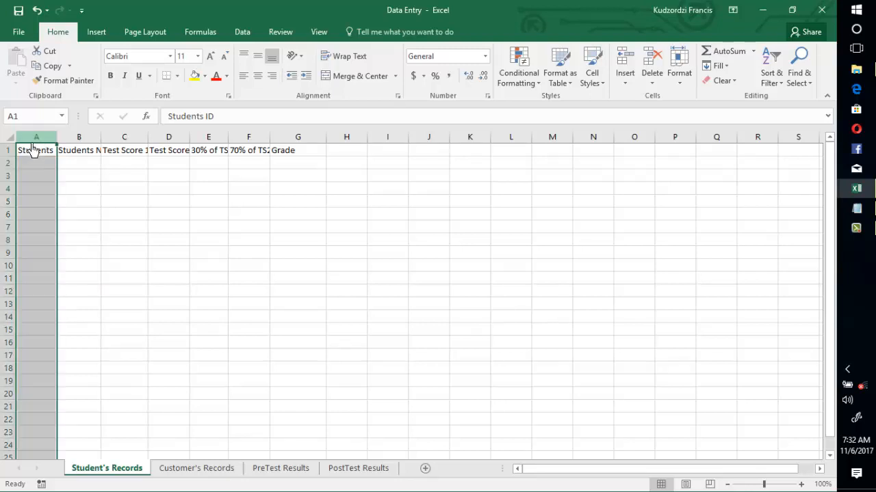
pyautogui.rightClick(34, 178)
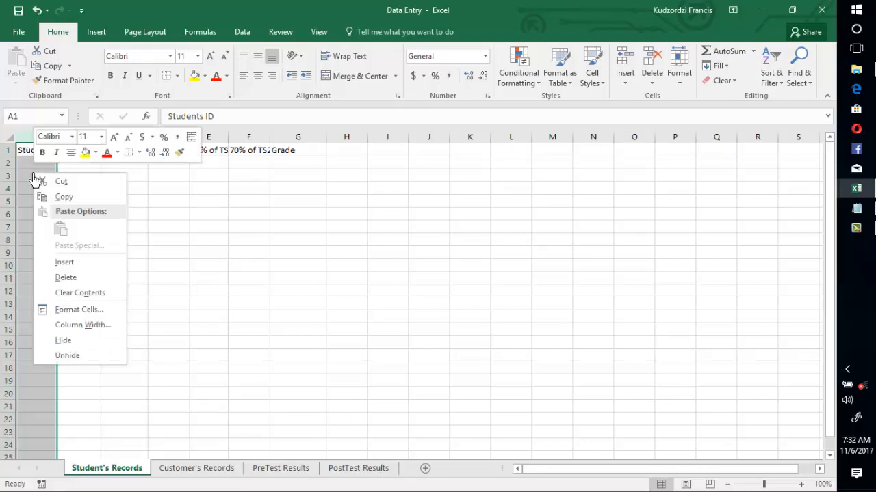
pyautogui.click(78, 326)
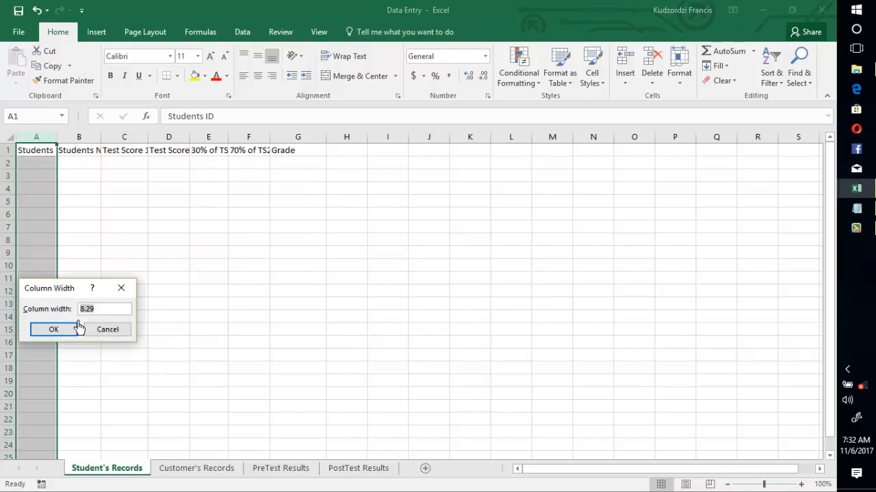
pyautogui.write('15')
pyautogui.click(77, 329)
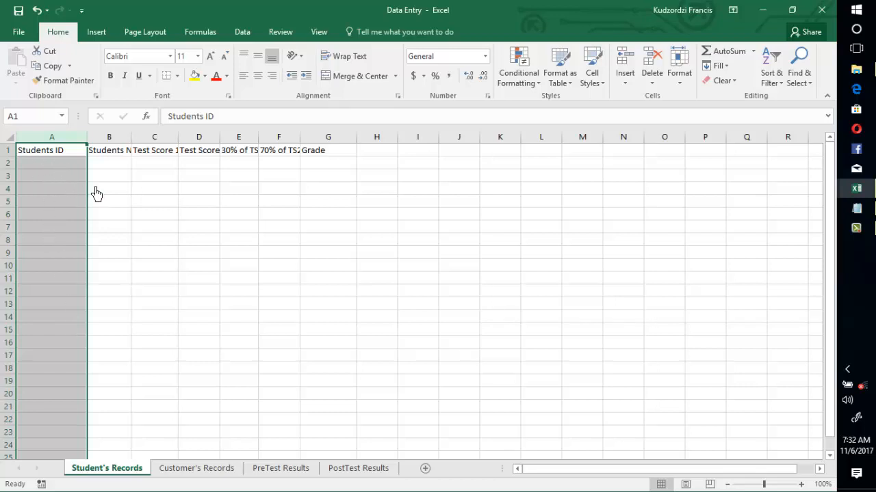
# Widen columns B through F so that each header text fits within its own column.
pyautogui.click(113, 154)
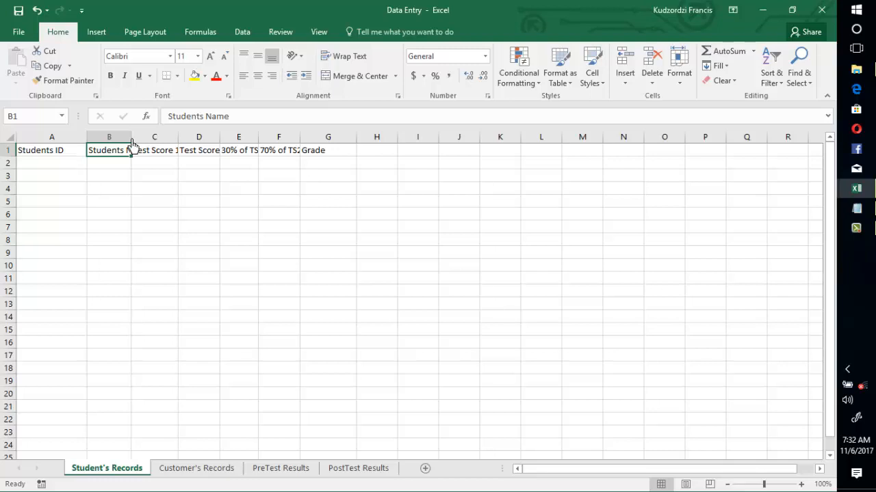
pyautogui.click(105, 188)
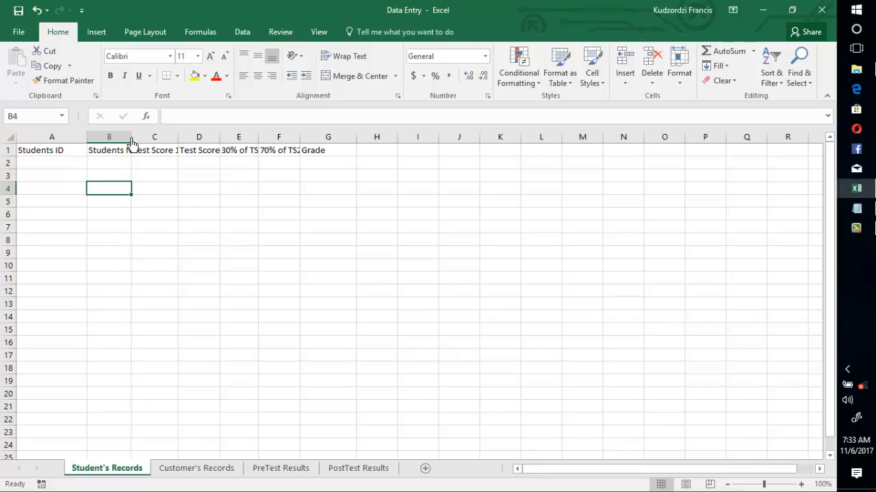
pyautogui.moveTo(131, 142); pyautogui.dragTo(405, 147)
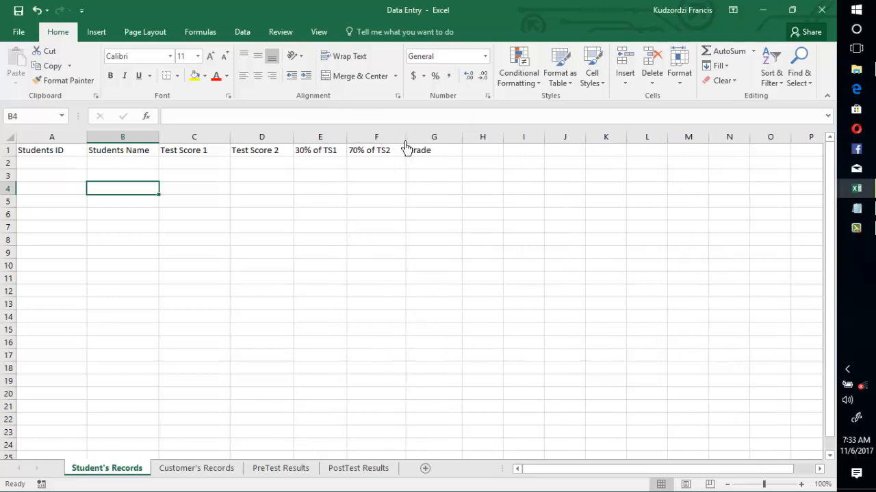
pyautogui.click(418, 177)
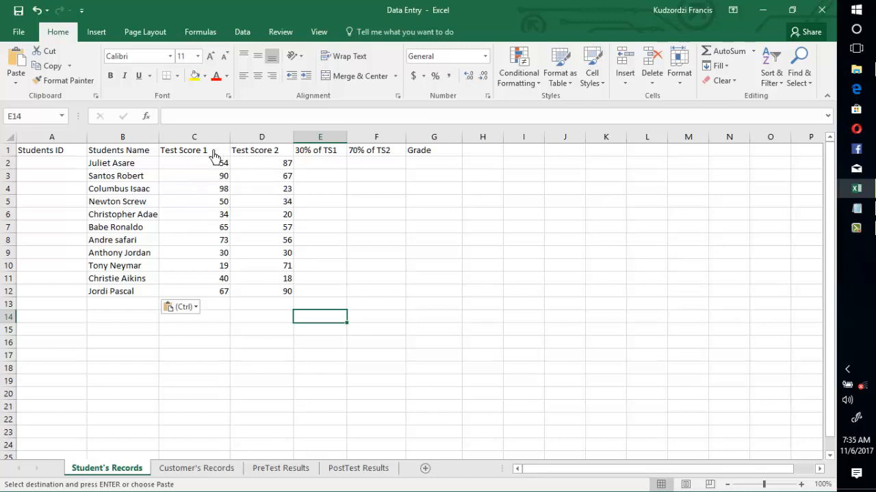
# Append the maximum mark to the C1 header so it reads "Test Score 1 (100)".
pyautogui.click(214, 156)
pyautogui.doubleClick(214, 156)
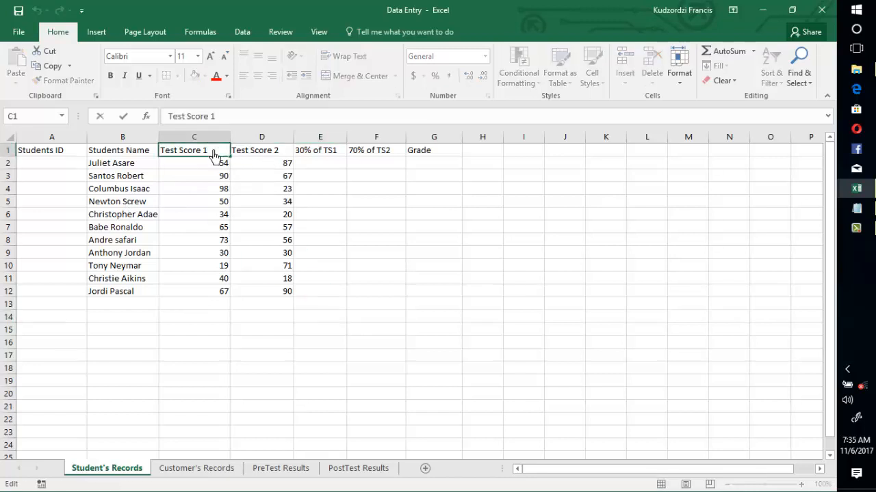
pyautogui.write('(100)')
# Change the D1 header to "Test Score 2 (100)" and widen column D to fit it.
pyautogui.click(279, 158)
pyautogui.hotkey('ctrl', 'Down')
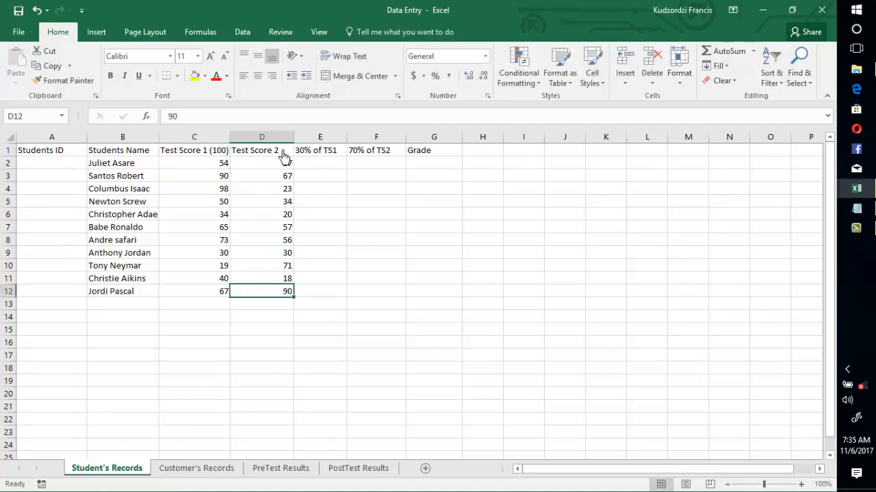
pyautogui.click(284, 157)
pyautogui.doubleClick(284, 157)
pyautogui.write('(1')
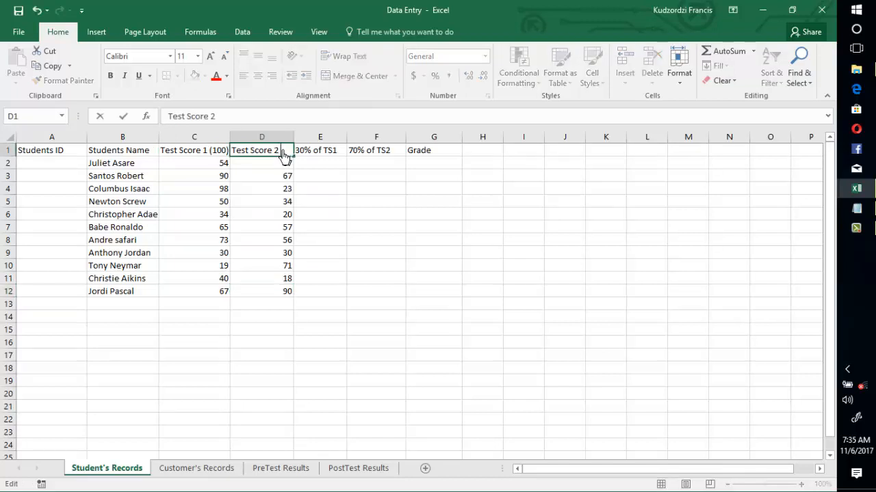
pyautogui.write('00)')
pyautogui.click(209, 179)
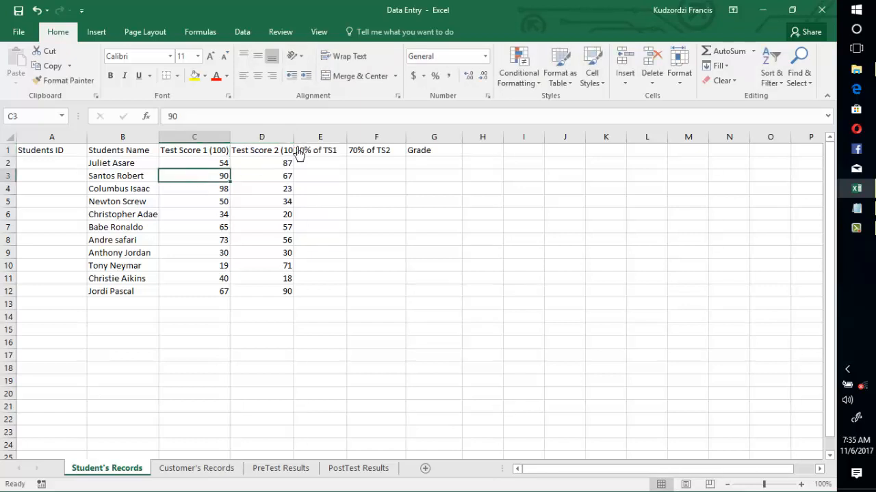
pyautogui.moveTo(292, 146); pyautogui.dragTo(308, 146)
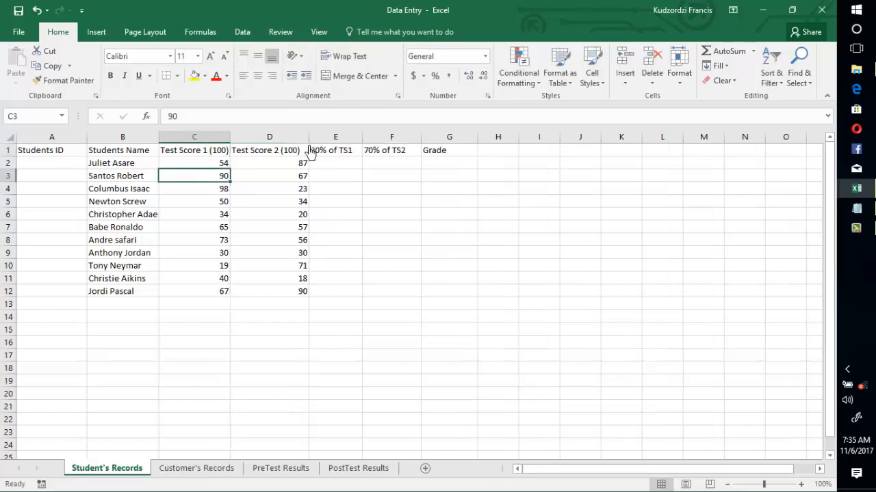
# Enter the sequential numbers 1, 2 and 3 in cells A2 to A4 under the Students ID header.
pyautogui.click(75, 166)
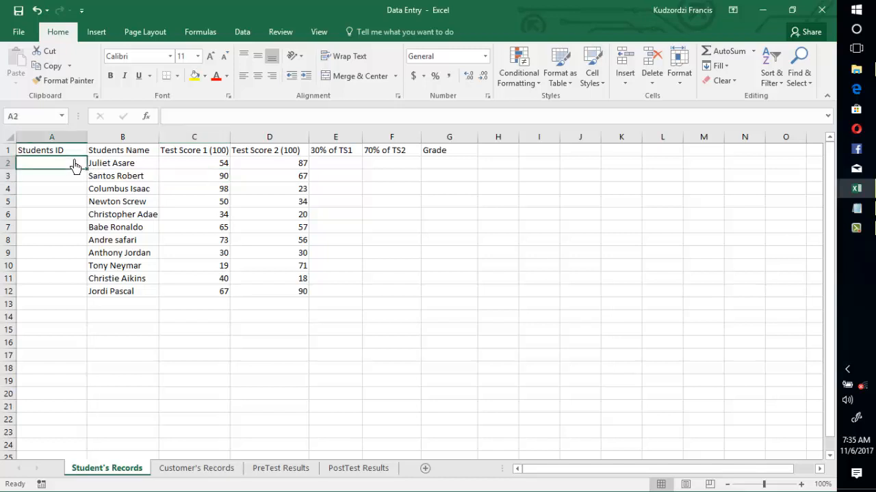
pyautogui.write('1')
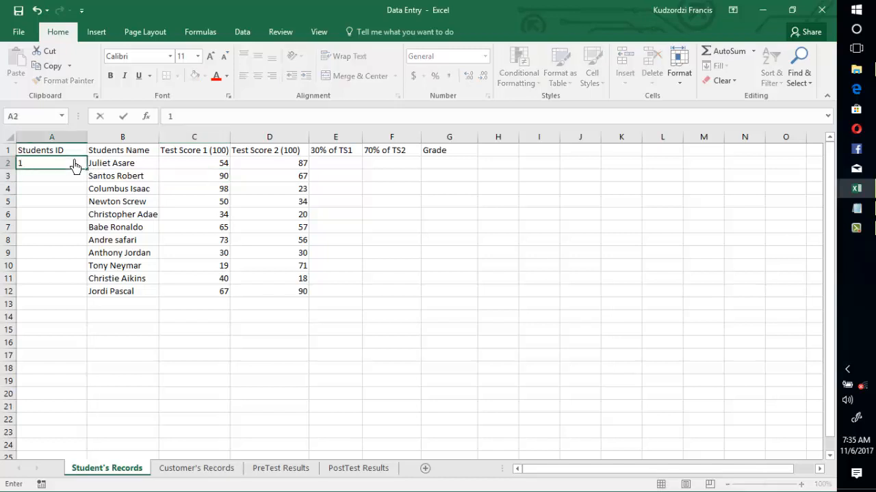
pyautogui.press('Return')
pyautogui.write('2')
pyautogui.press('Return')
pyautogui.write('3')
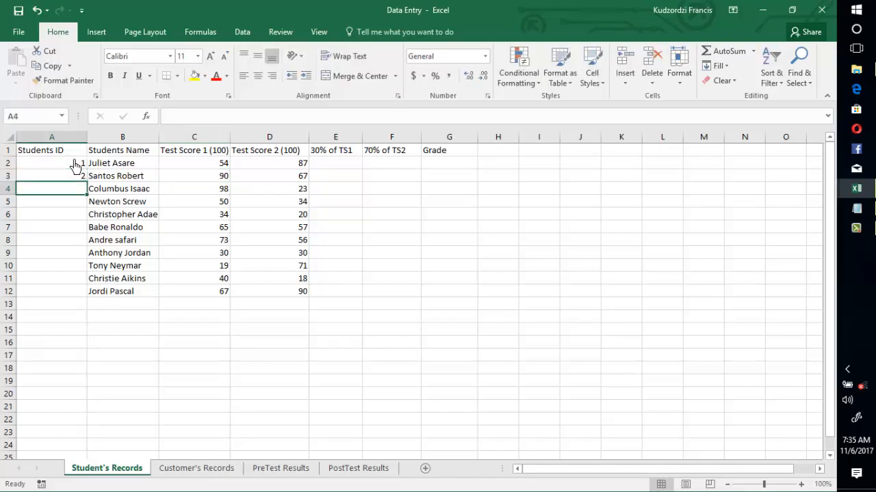
pyautogui.hotkey('ctrl', 'Return')
pyautogui.press('Return')
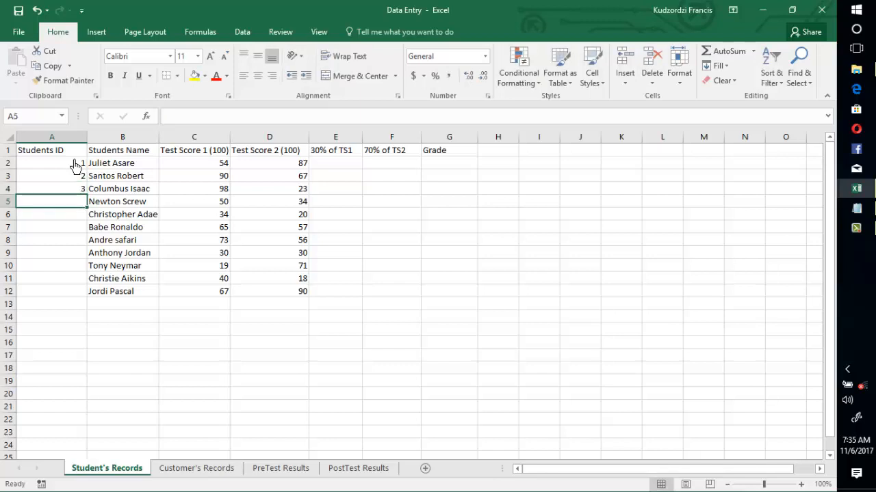
# Extend the number series in A2:A4 down to A12 so every listed student has an ID.
pyautogui.click(71, 168)
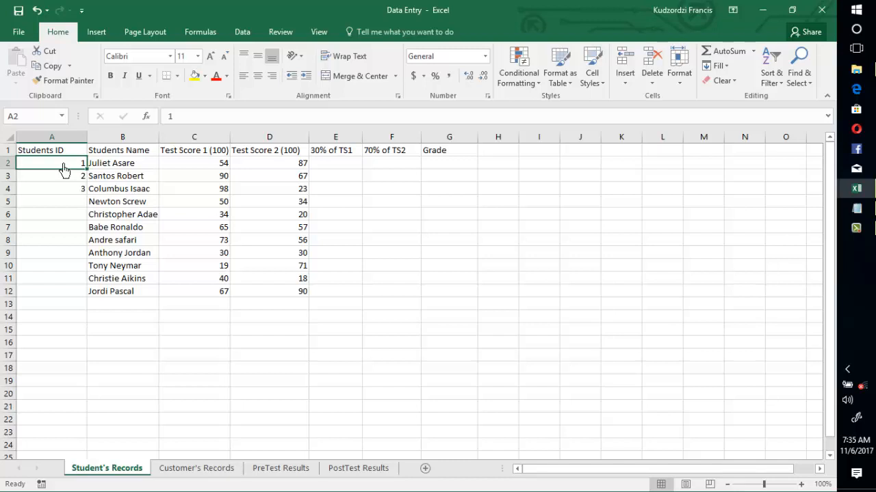
pyautogui.moveTo(63, 168); pyautogui.dragTo(62, 191)
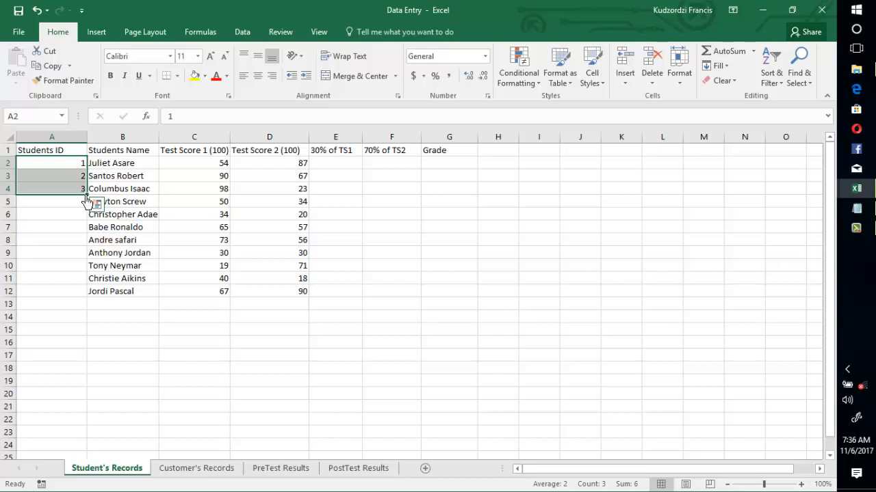
pyautogui.moveTo(87, 197); pyautogui.dragTo(81, 300)
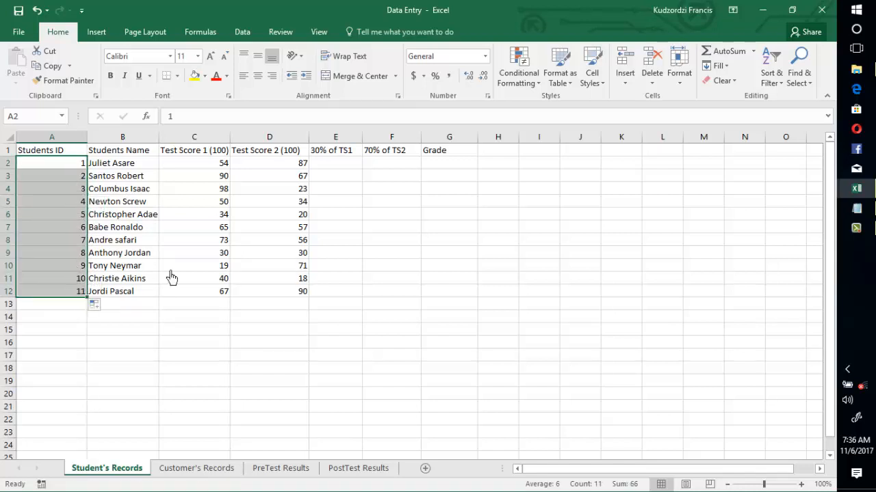
pyautogui.click(123, 164)
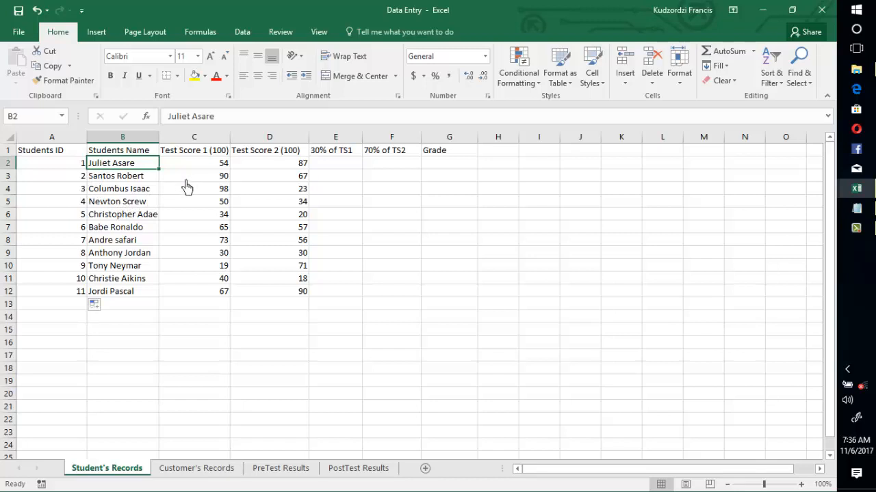
pyautogui.click(208, 166)
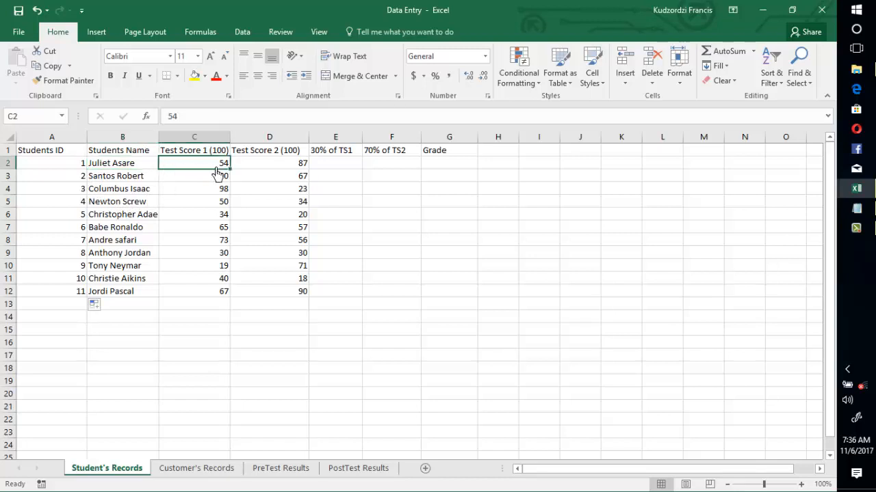